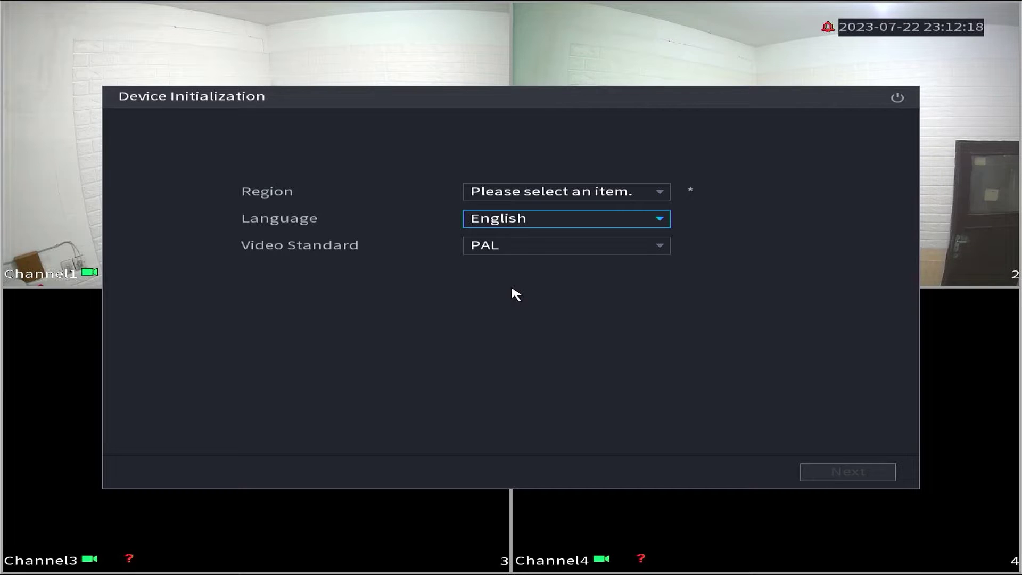
# - Set the device region to Indonesia by searching 'ind' on the on-screen keyboard
pyautogui.click(647, 196)
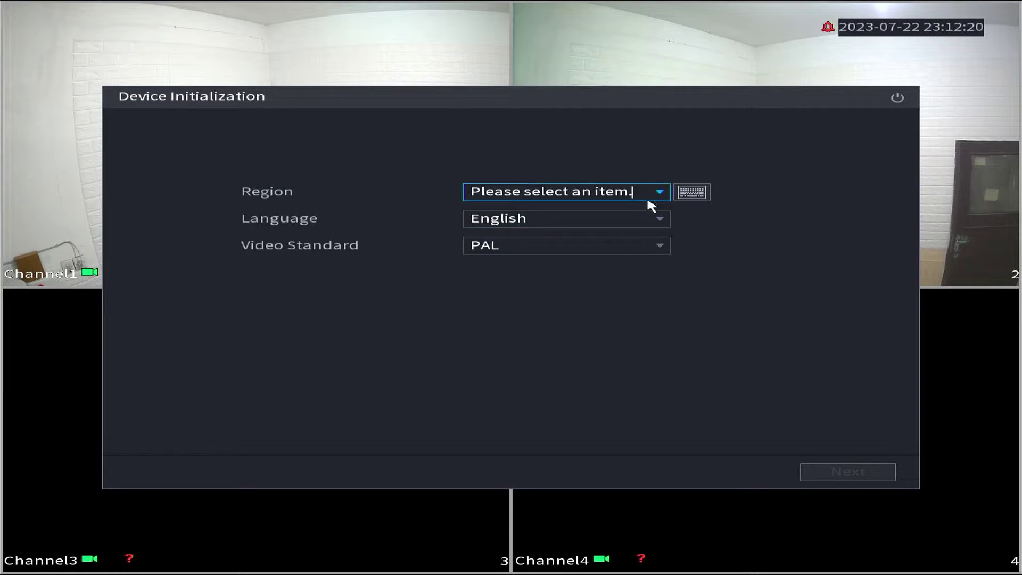
pyautogui.click(646, 198)
pyautogui.click(557, 231)
pyautogui.click(525, 262)
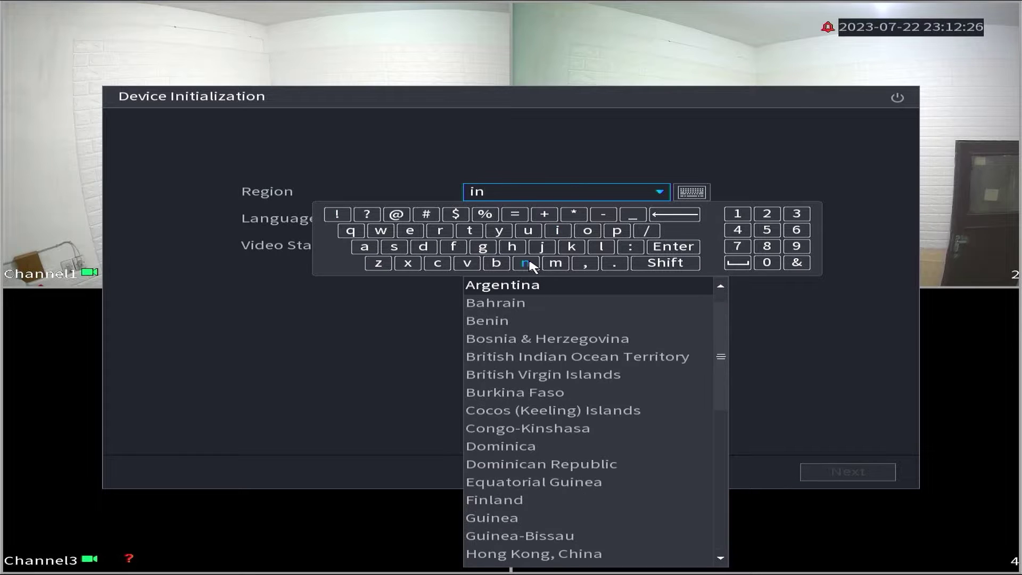
pyautogui.click(423, 246)
pyautogui.click(527, 325)
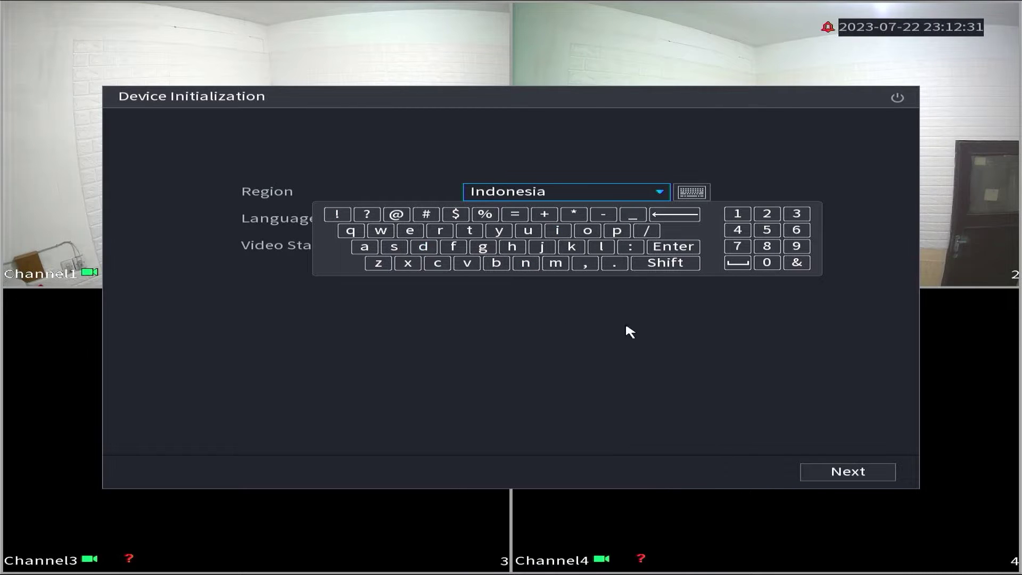
# - Keep English as the language with PAL, and advance to the licence agreement
pyautogui.click(646, 221)
pyautogui.scroll(3, 610, 323)
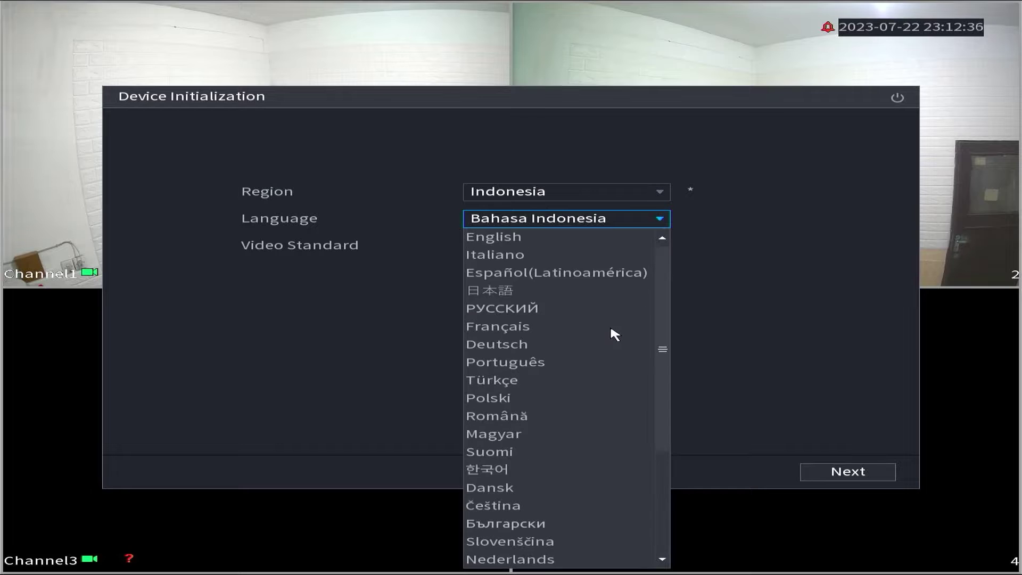
pyautogui.click(522, 241)
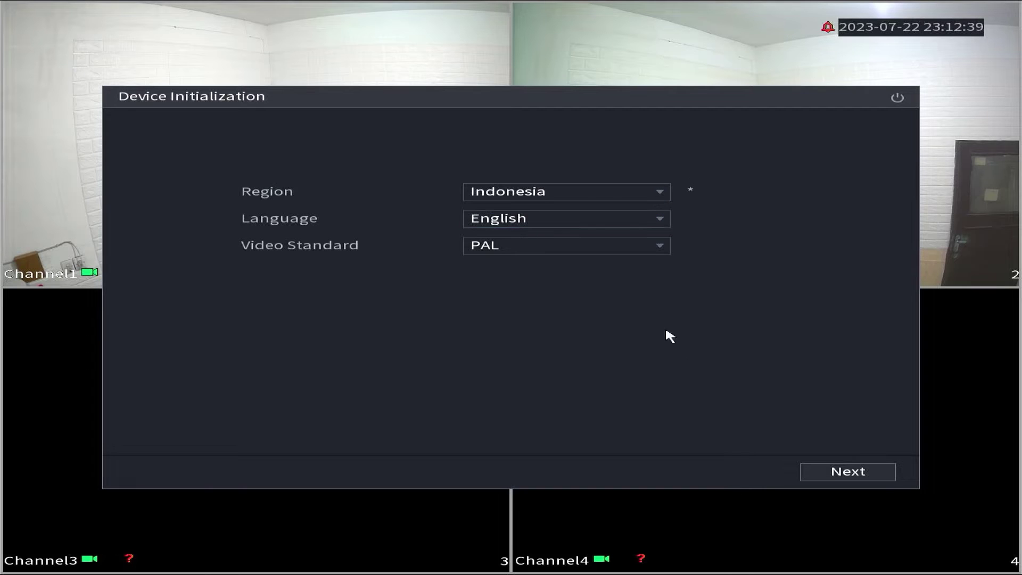
pyautogui.click(859, 474)
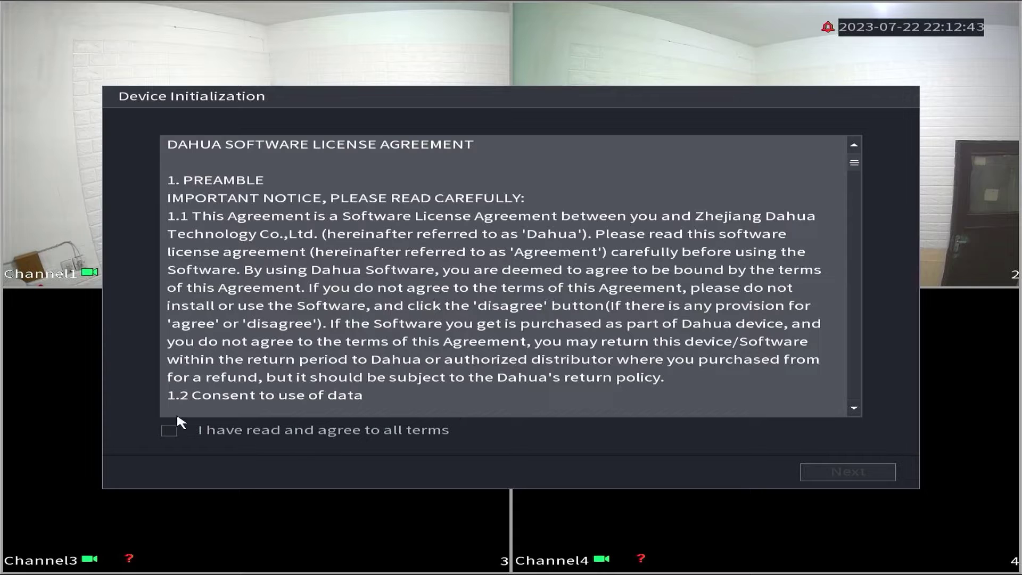
# - Accept the licence terms and keep the UTC+07:00 Bangkok, Hanoi, Jakarta time zone
pyautogui.click(172, 431)
pyautogui.click(841, 471)
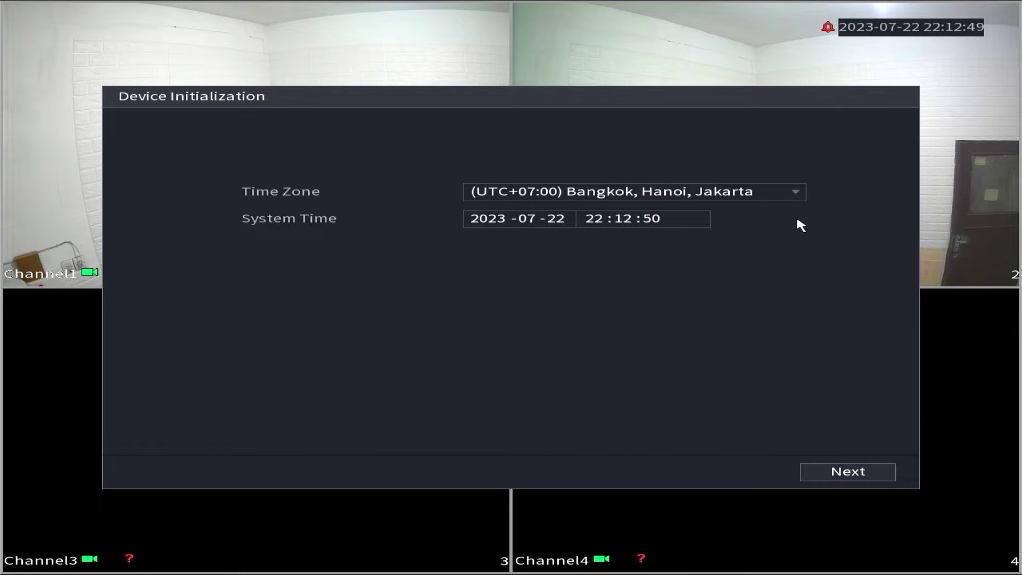
pyautogui.click(801, 193)
pyautogui.click(801, 194)
# - Move past time settings and enter the admin password on the on-screen keyboard
pyautogui.click(868, 471)
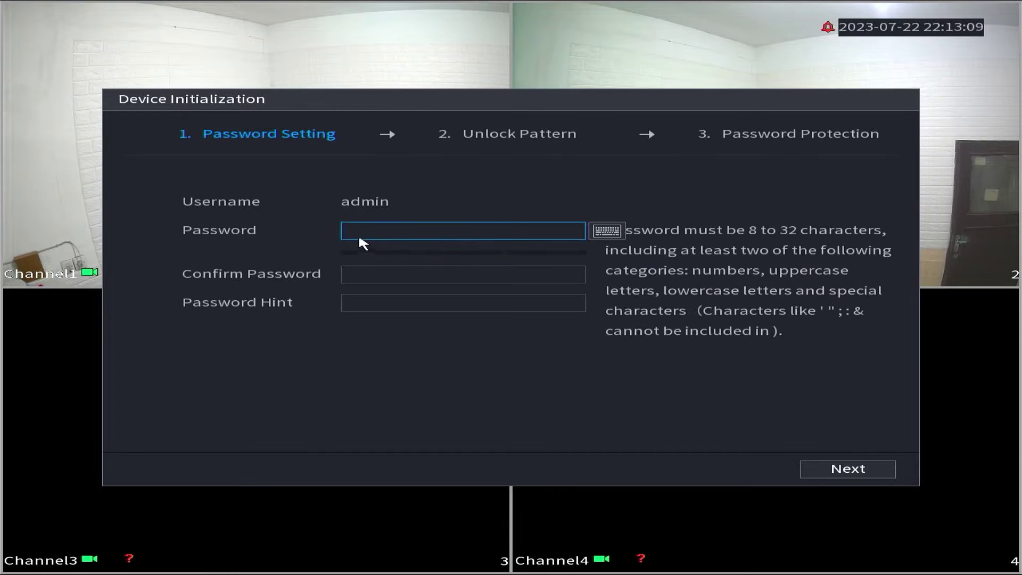
pyautogui.click(359, 233)
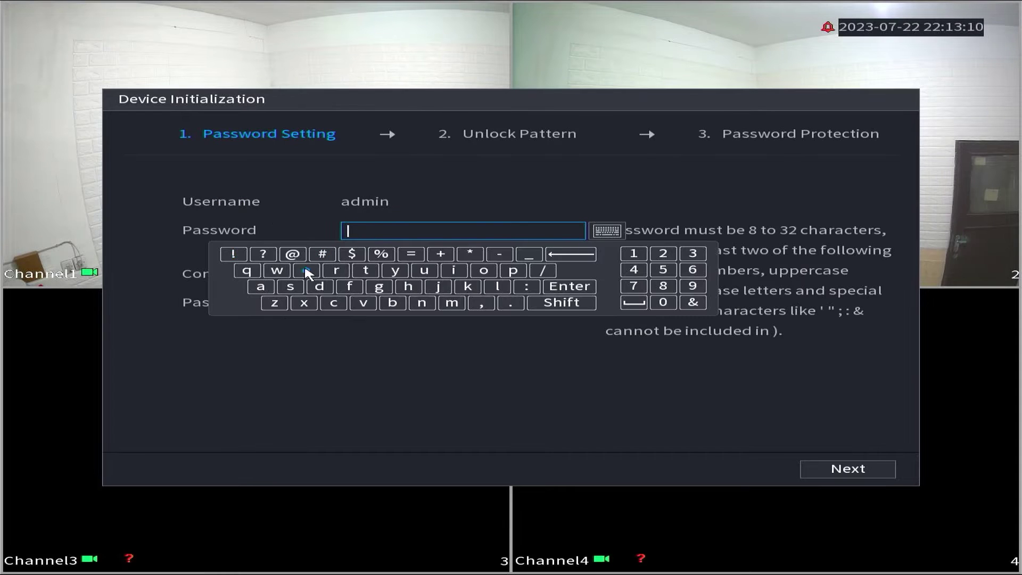
pyautogui.click(562, 302)
pyautogui.click(246, 270)
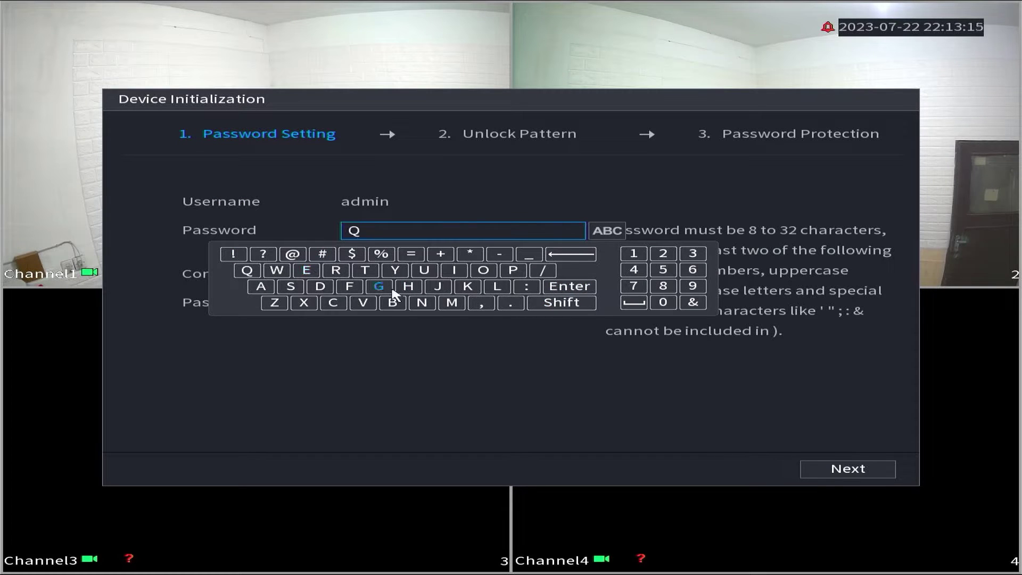
pyautogui.click(562, 302)
pyautogui.click(276, 270)
pyautogui.click(306, 270)
pyautogui.click(335, 271)
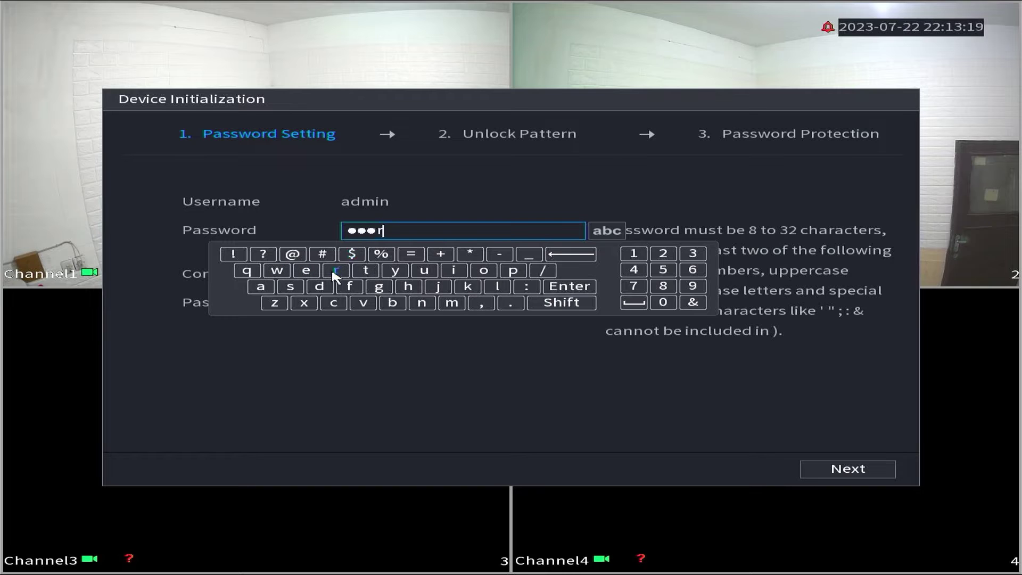
pyautogui.click(366, 270)
pyautogui.click(395, 270)
pyautogui.click(634, 253)
pyautogui.click(663, 253)
pyautogui.click(692, 254)
pyautogui.click(570, 286)
# - Re-enter the same admin password in the Confirm Password field
pyautogui.click(414, 272)
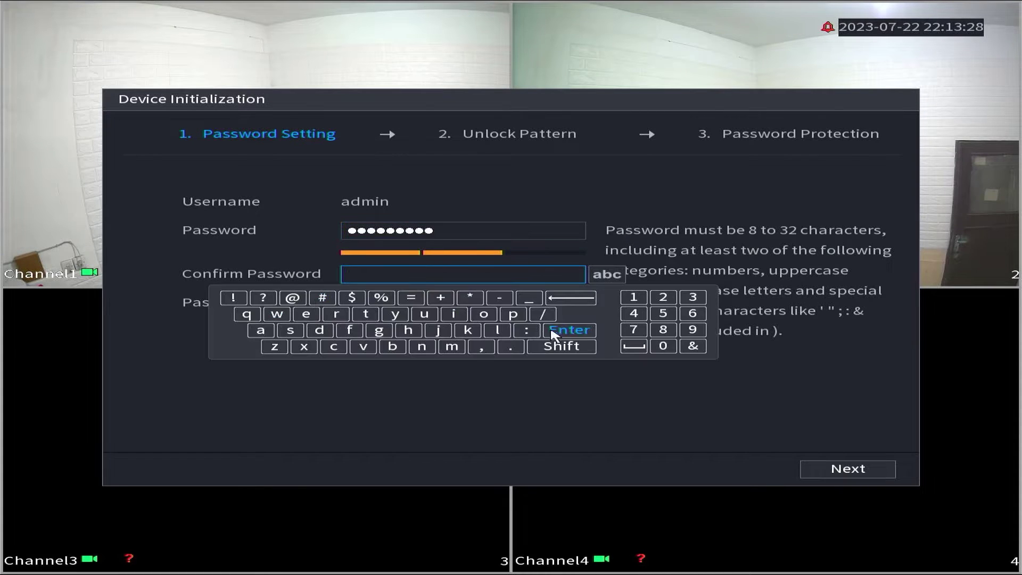
pyautogui.click(568, 347)
pyautogui.click(566, 347)
pyautogui.click(565, 347)
pyautogui.click(247, 314)
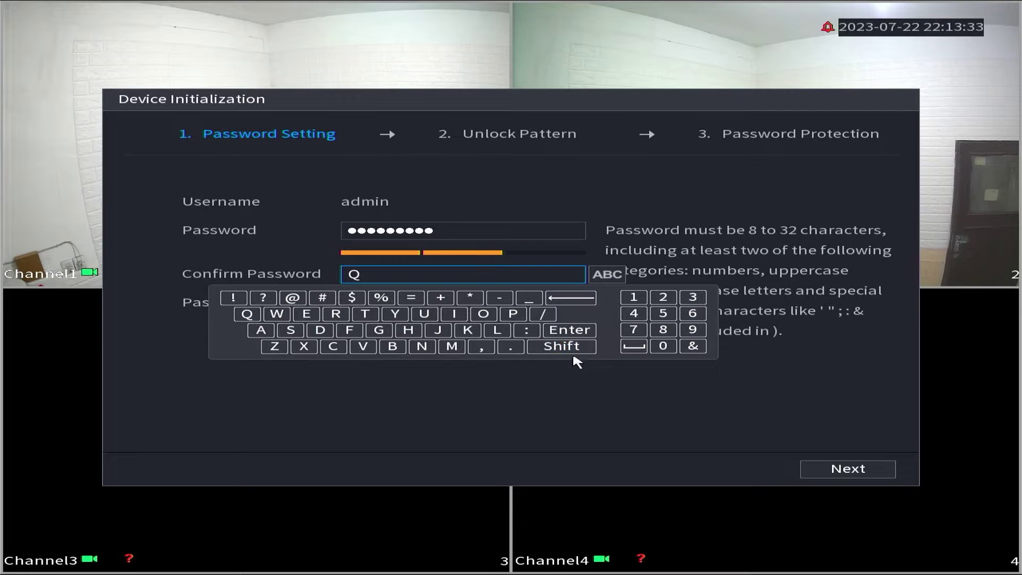
pyautogui.click(583, 347)
pyautogui.click(277, 314)
pyautogui.click(306, 314)
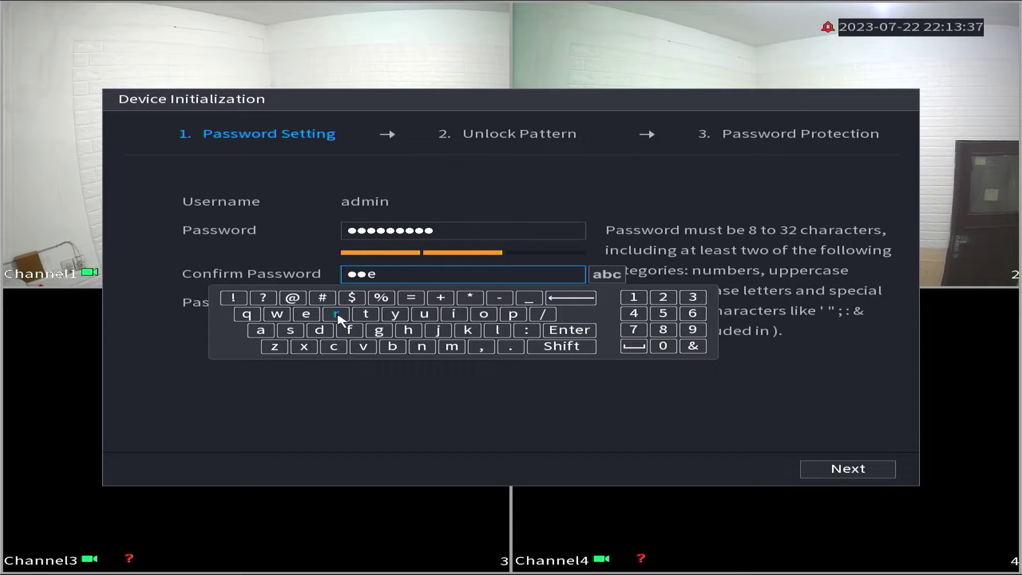
pyautogui.click(336, 314)
pyautogui.click(366, 314)
pyautogui.click(394, 314)
pyautogui.click(634, 297)
pyautogui.click(663, 297)
pyautogui.click(693, 298)
pyautogui.click(570, 330)
# - Add a password hint starting with a capital letter
pyautogui.click(345, 308)
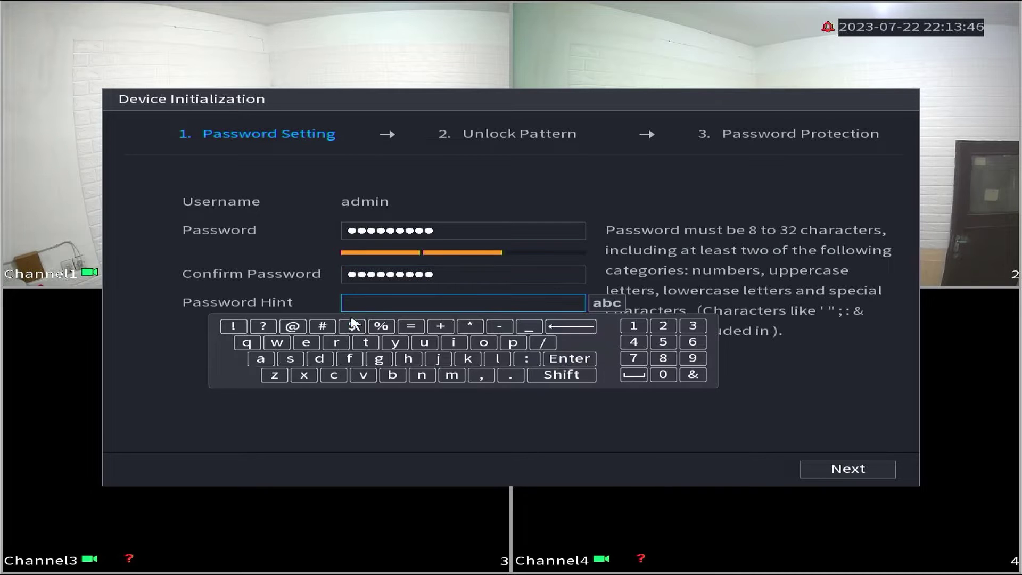
pyautogui.click(605, 308)
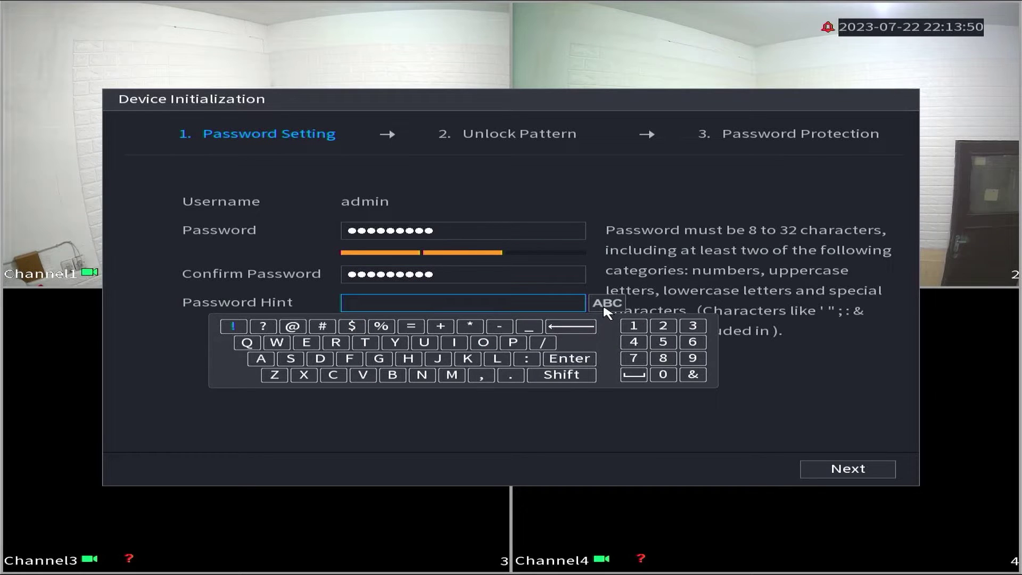
pyautogui.click(245, 343)
pyautogui.click(567, 358)
# - Draw and confirm the unlock pattern ending at the bottom-right dot
pyautogui.click(843, 468)
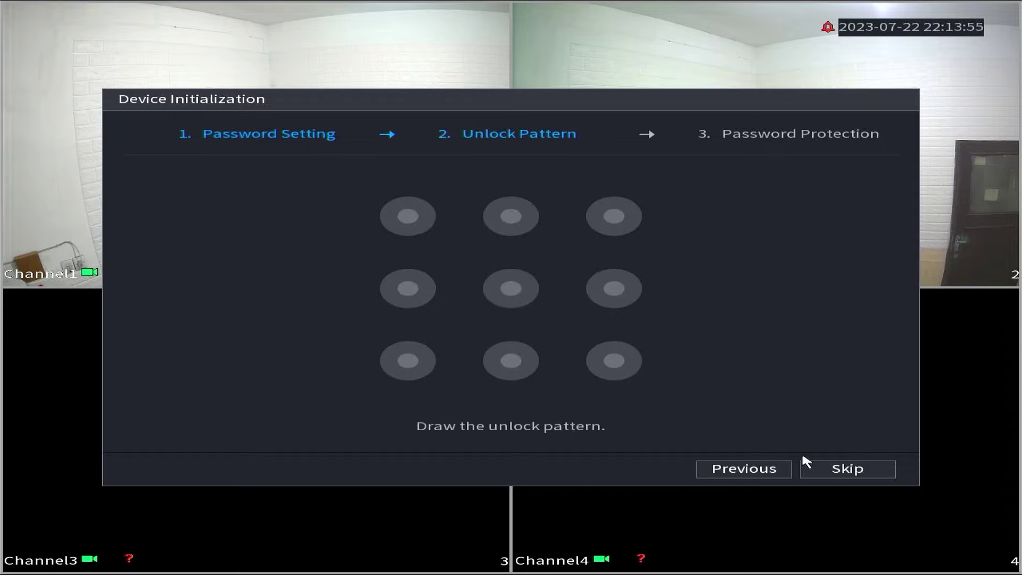
pyautogui.moveTo(511, 216)
pyautogui.mouseDown()
pyautogui.moveTo(506, 346)
pyautogui.moveTo(606, 372)
pyautogui.mouseUp()
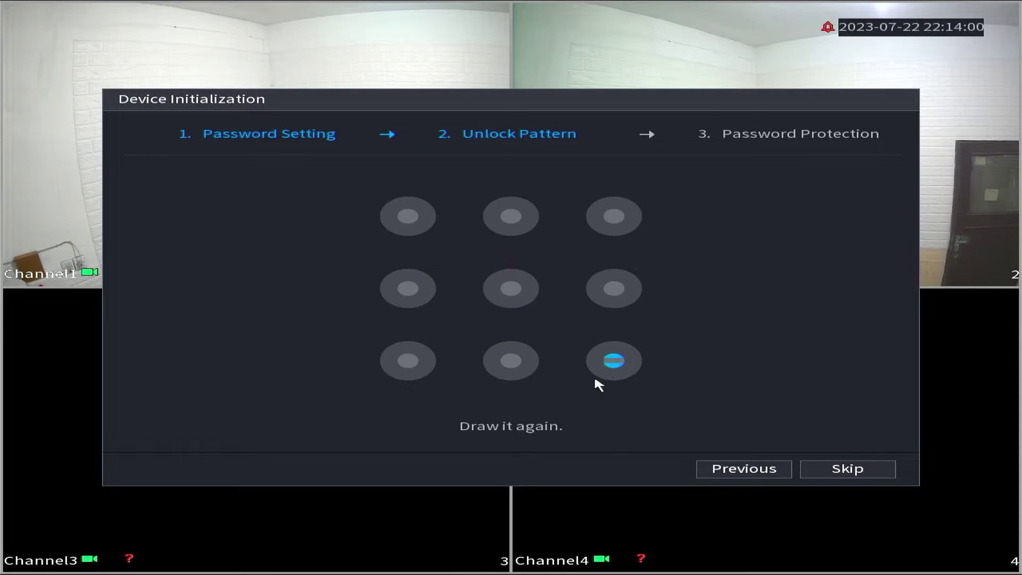
pyautogui.moveTo(510, 216)
pyautogui.mouseDown()
pyautogui.moveTo(509, 357)
pyautogui.moveTo(607, 368)
pyautogui.mouseUp()
# - Enter the recovery e-mail address on the on-screen keyboard
pyautogui.click(388, 187)
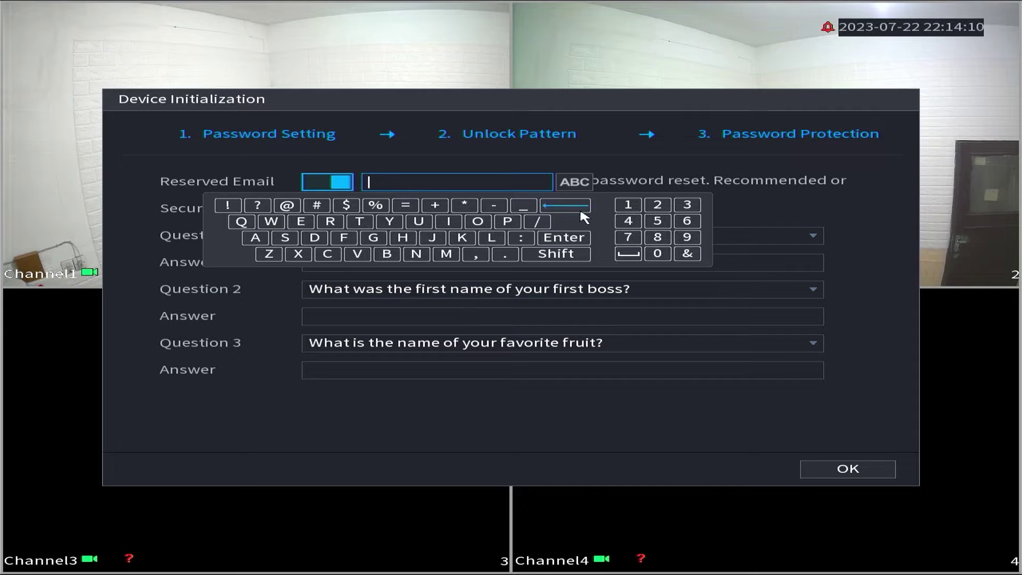
pyautogui.click(580, 185)
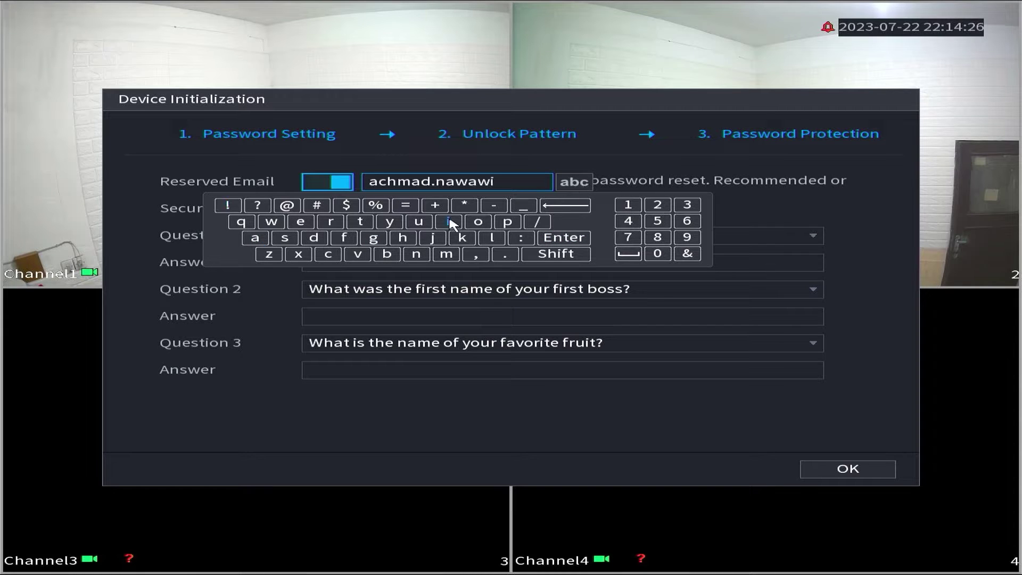
pyautogui.click(686, 237)
pyautogui.click(657, 204)
pyautogui.write('@gmail.')
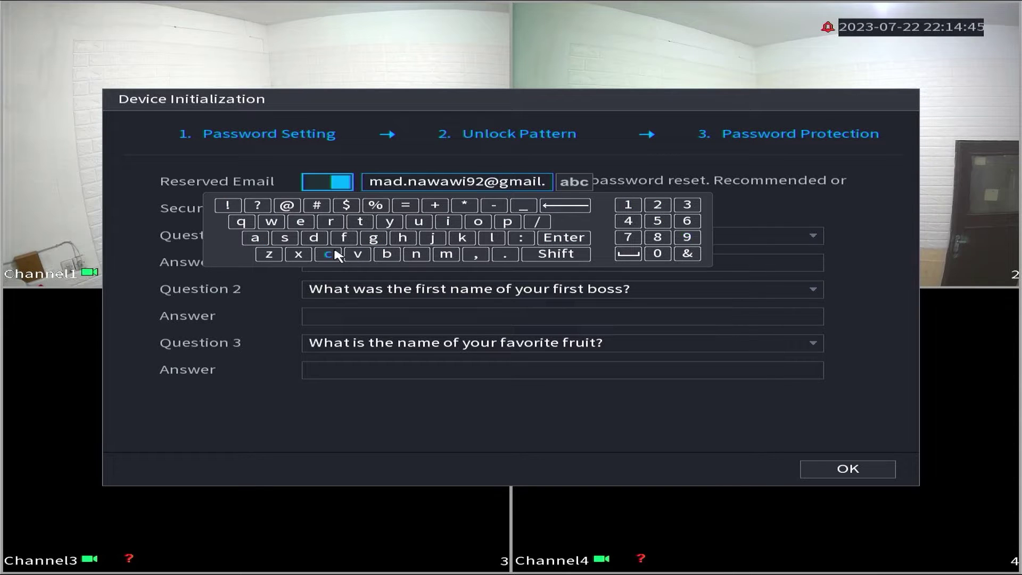
pyautogui.click(335, 255)
pyautogui.click(477, 222)
pyautogui.click(446, 253)
pyautogui.click(563, 237)
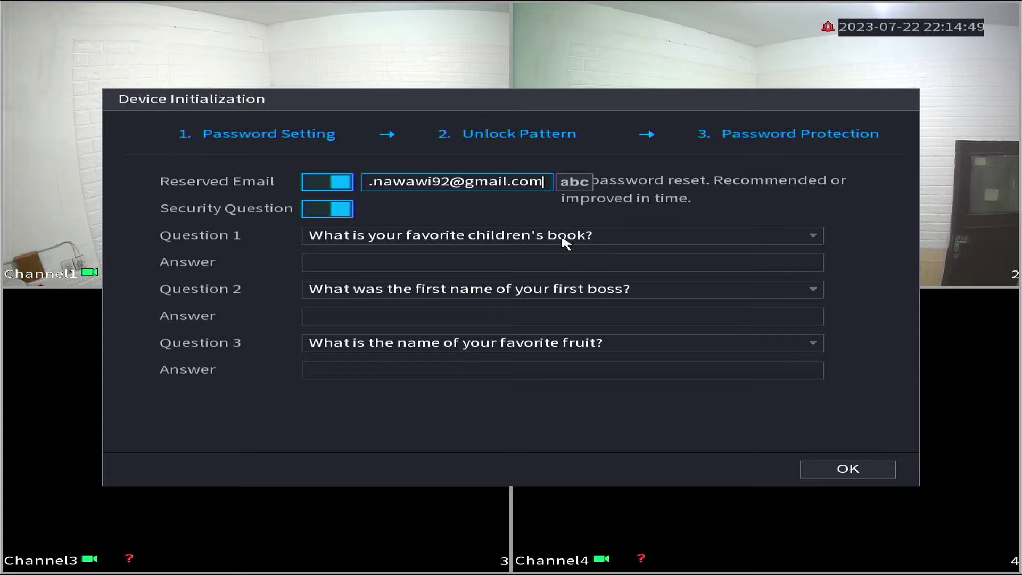
# - Answer the three security questions with a, b and c, then finish initialization
pyautogui.click(323, 266)
pyautogui.click(367, 317)
pyautogui.click(670, 319)
pyautogui.click(417, 316)
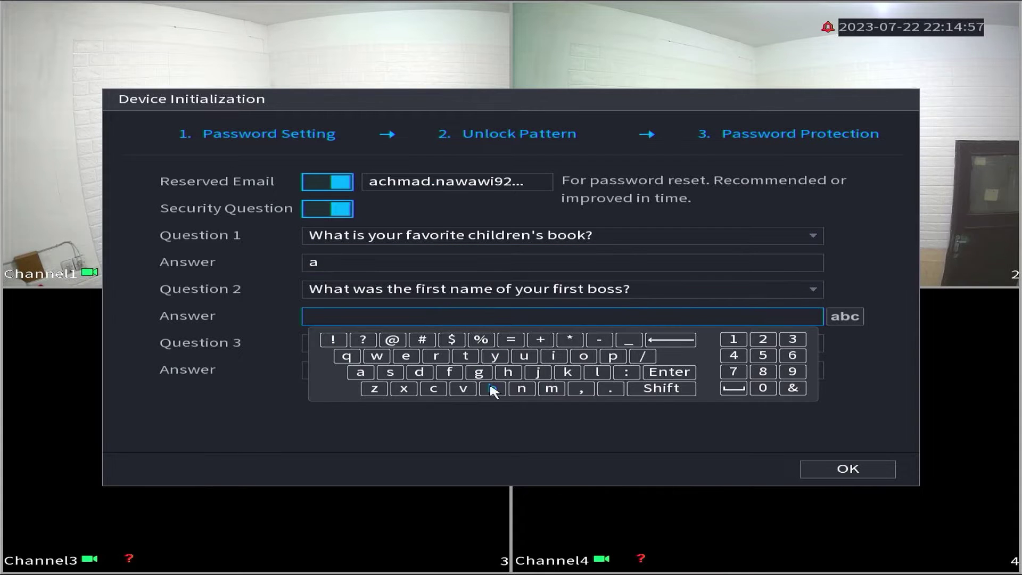
pyautogui.click(493, 389)
pyautogui.click(660, 371)
pyautogui.click(358, 369)
pyautogui.click(433, 442)
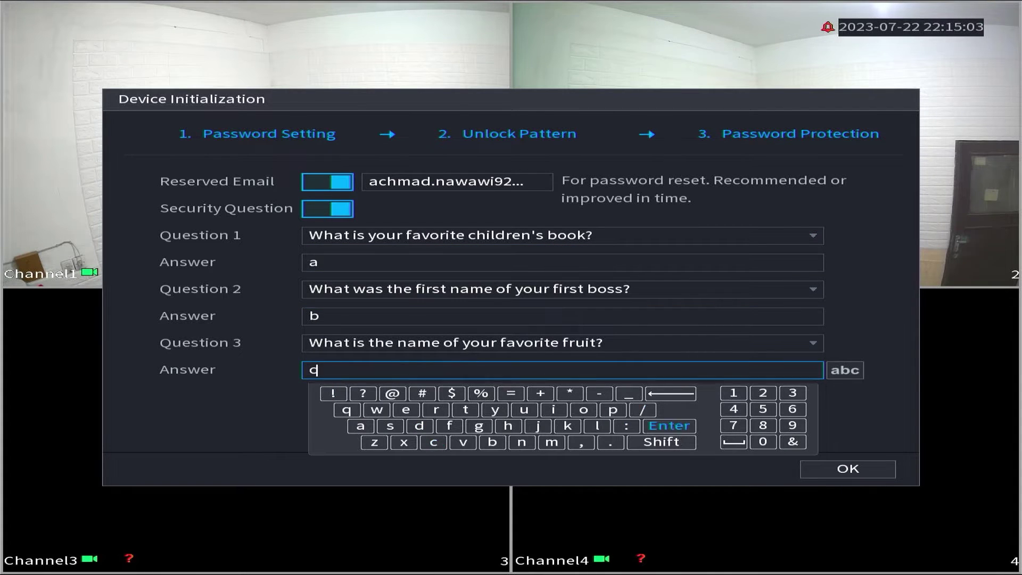
pyautogui.click(669, 426)
pyautogui.click(841, 473)
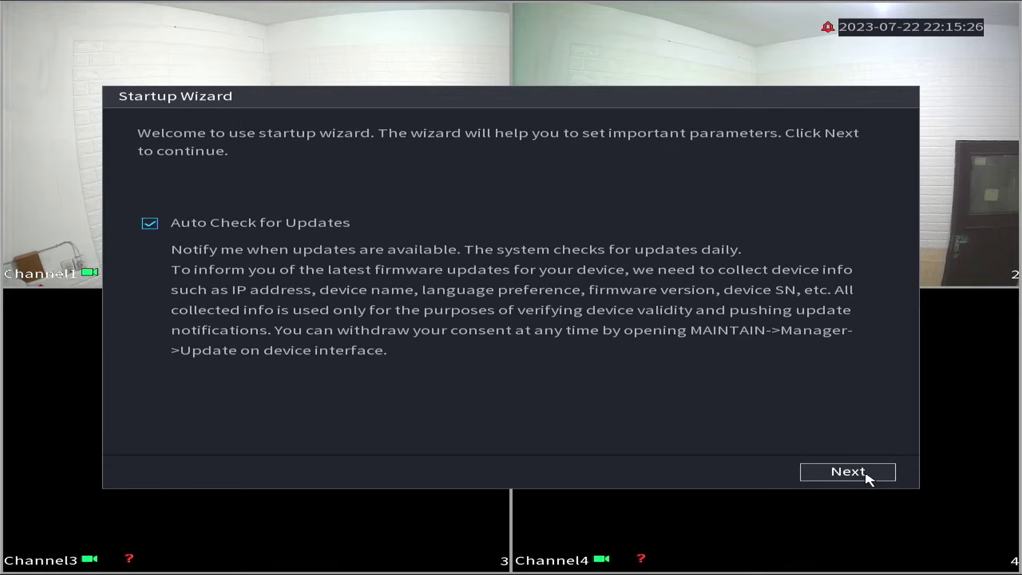
# - Leave Auto Check for Updates enabled and continue to the Basic settings page
pyautogui.click(868, 472)
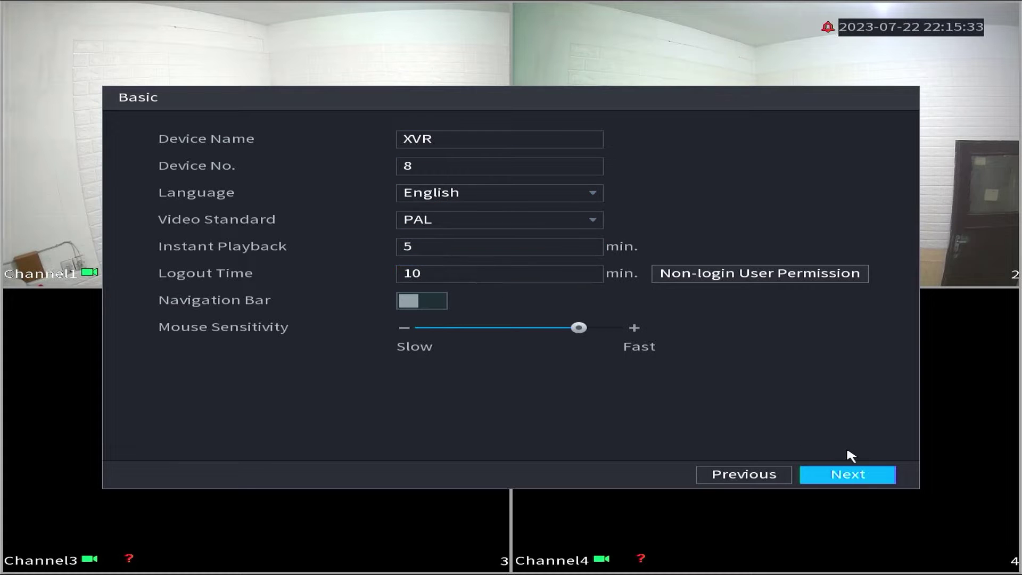
# - On the Date&Time page, enable NTP sync with time.windows.com and confirm
pyautogui.click(850, 474)
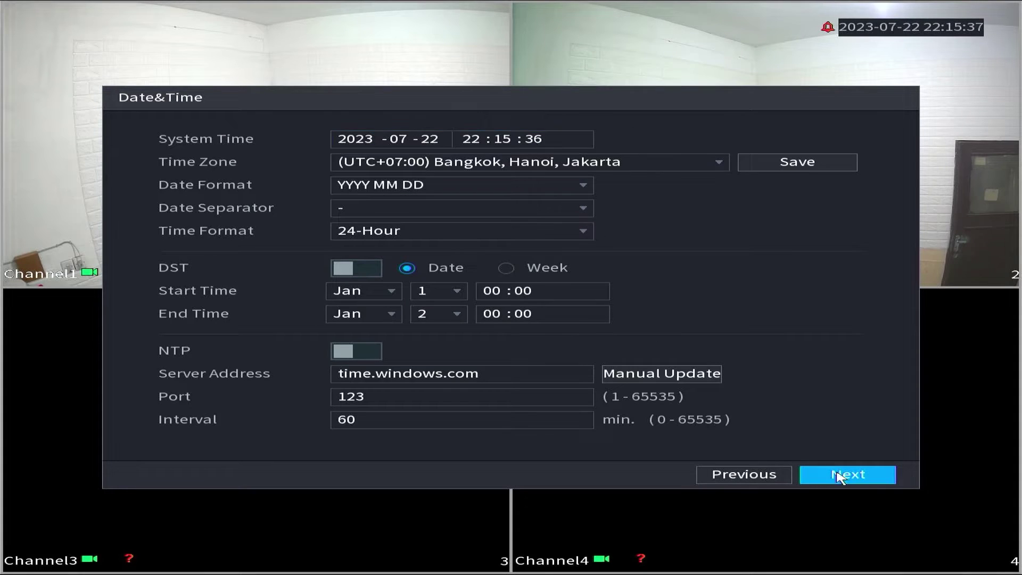
pyautogui.click(369, 347)
pyautogui.click(479, 365)
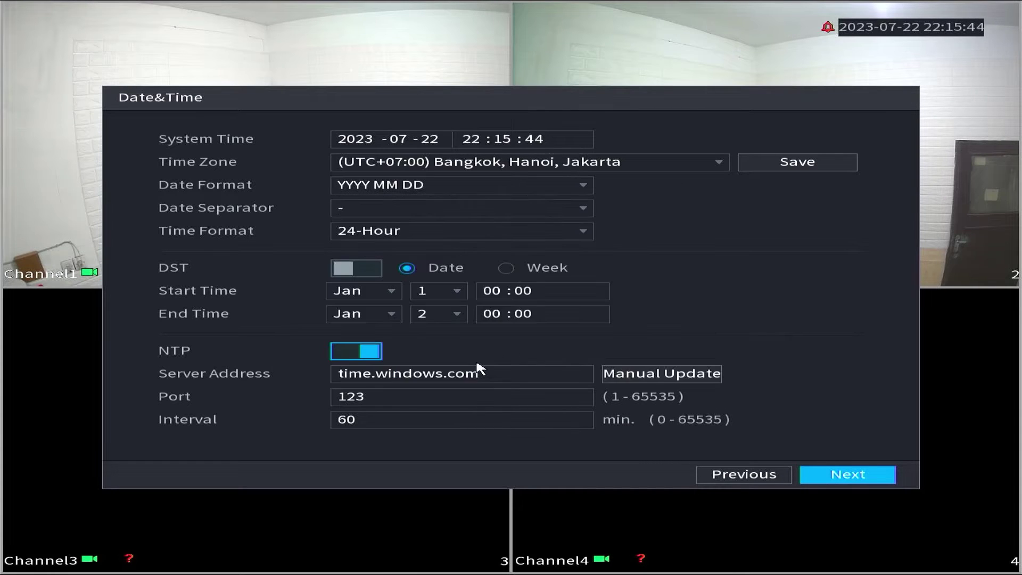
# - Switch NIC1 from static 192.168.1.108 to DHCP and continue to P2P
pyautogui.click(867, 482)
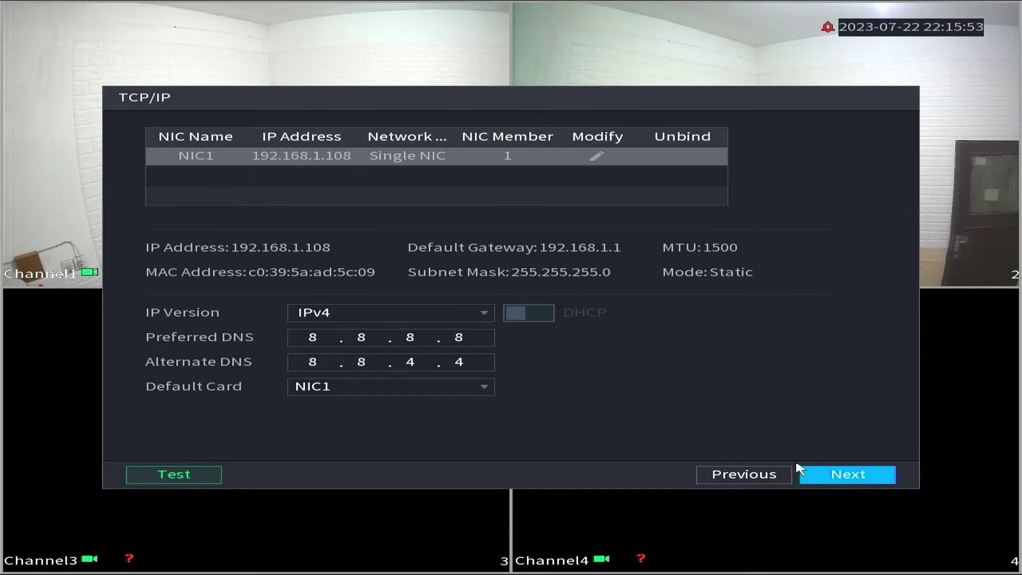
pyautogui.click(595, 156)
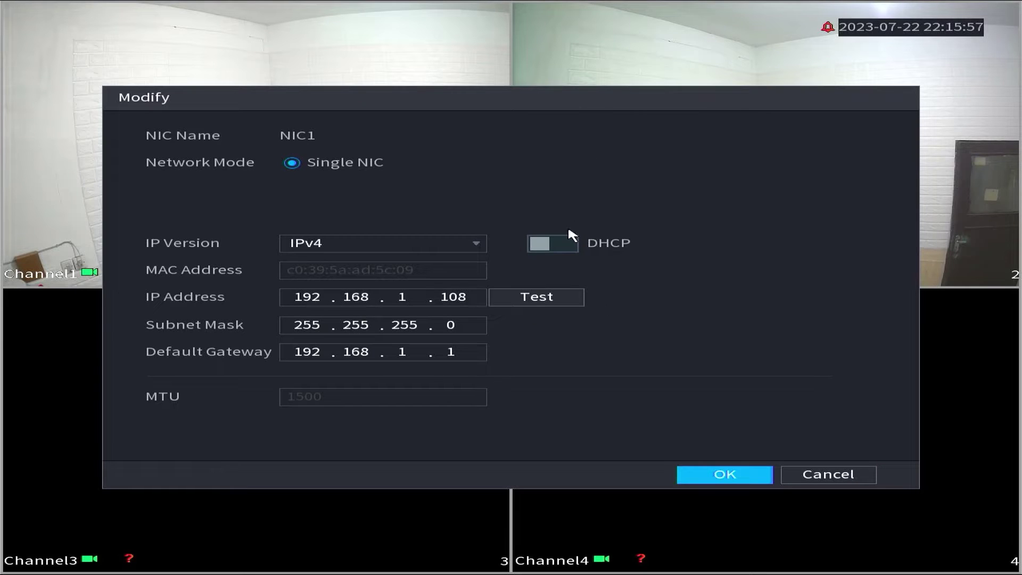
pyautogui.click(564, 245)
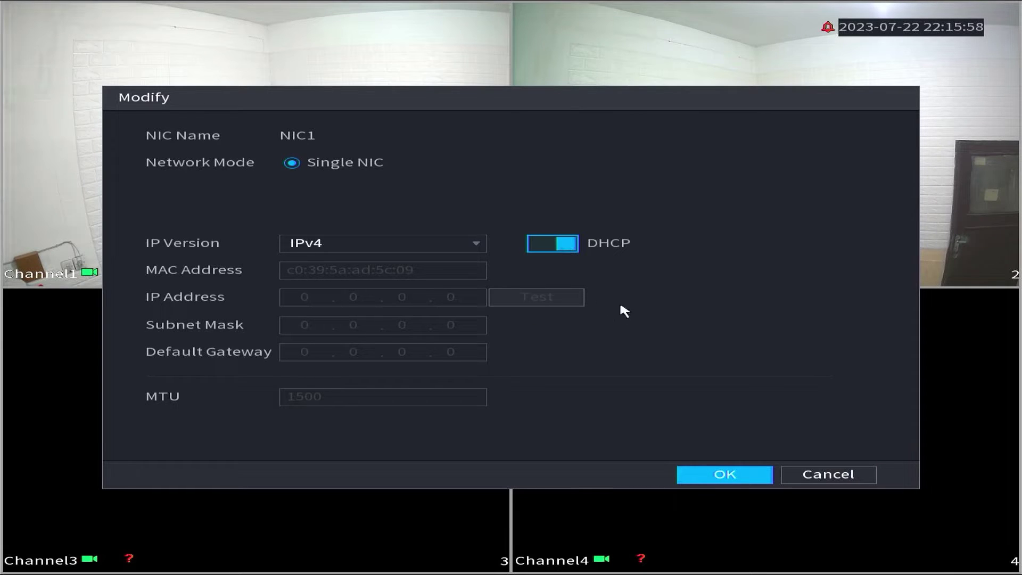
pyautogui.click(764, 477)
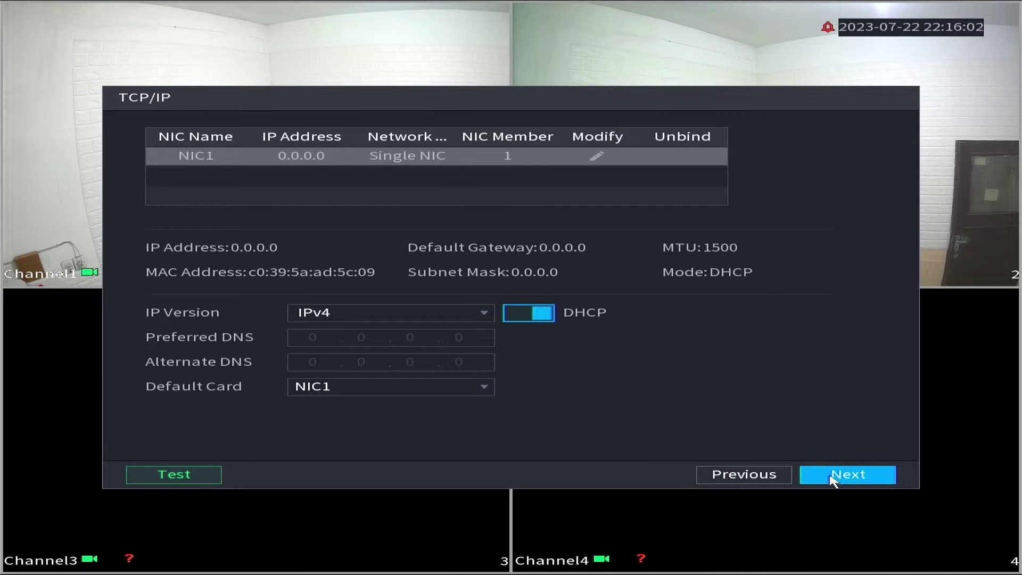
pyautogui.click(842, 481)
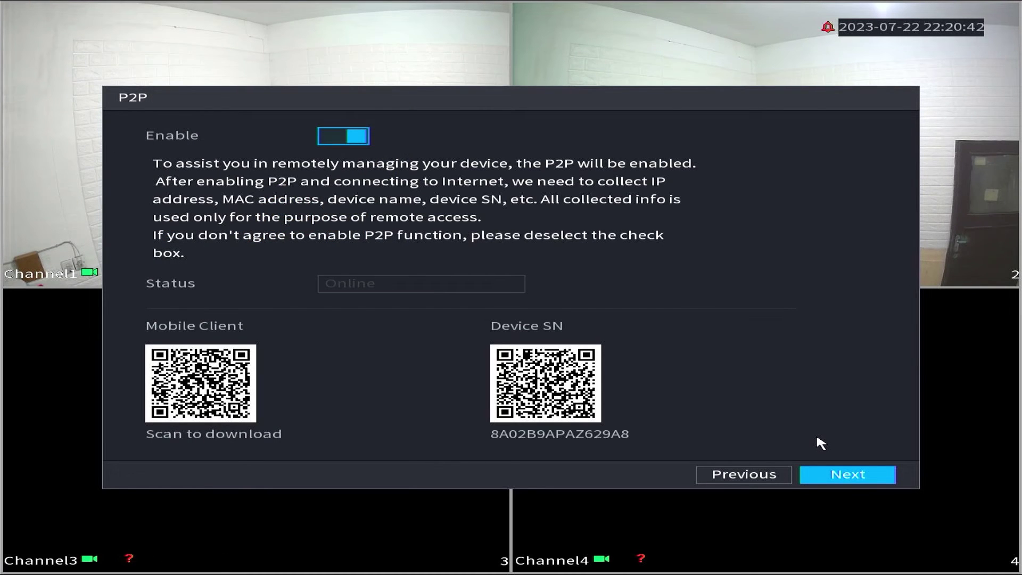
# - Keep main stream 960x1080(1080N) and sub stream 352x288(CIF), and pass Snapshot and Storage defaults
pyautogui.click(858, 479)
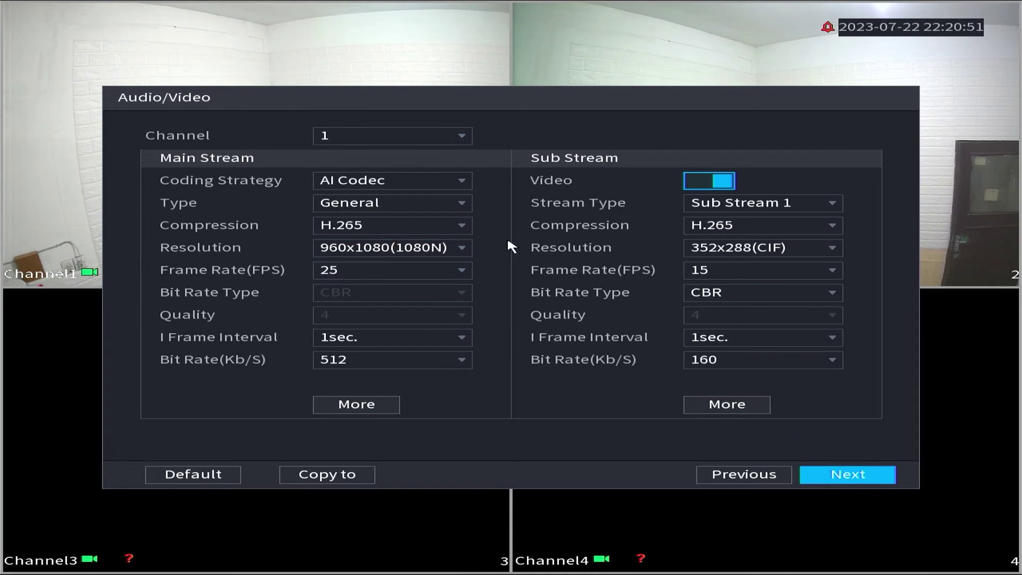
pyautogui.click(451, 248)
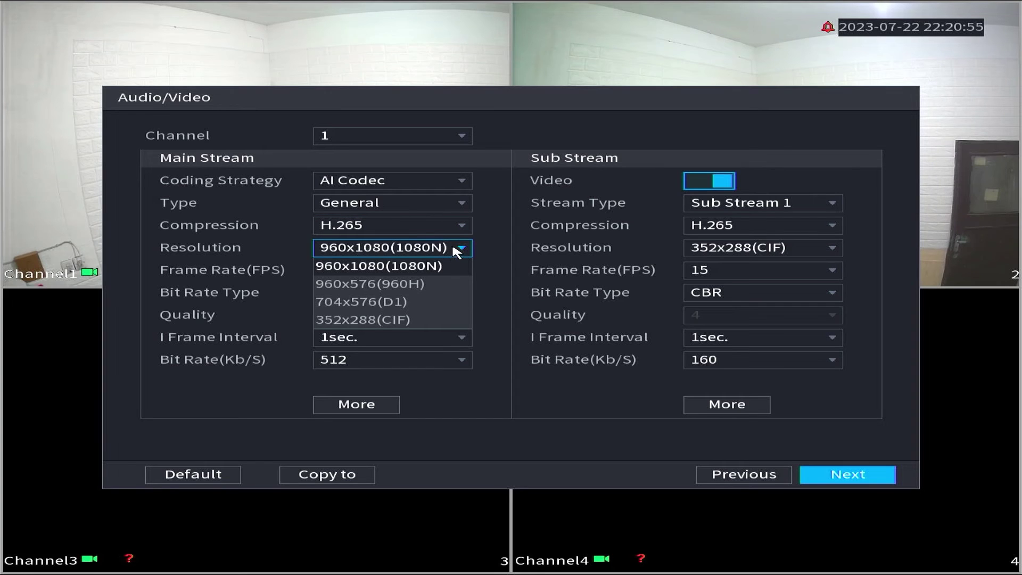
pyautogui.click(456, 250)
pyautogui.click(719, 248)
pyautogui.click(721, 265)
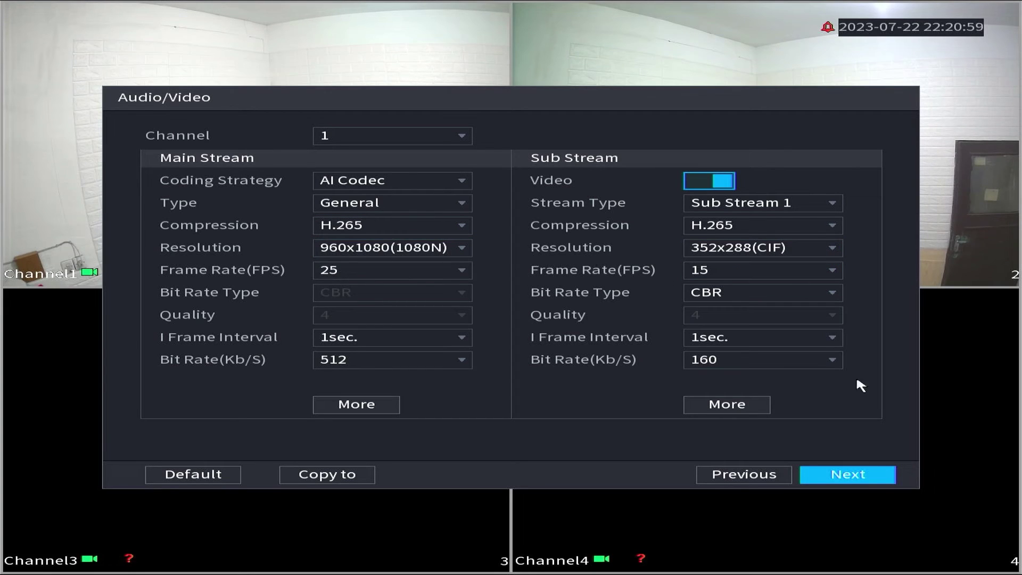
pyautogui.click(865, 481)
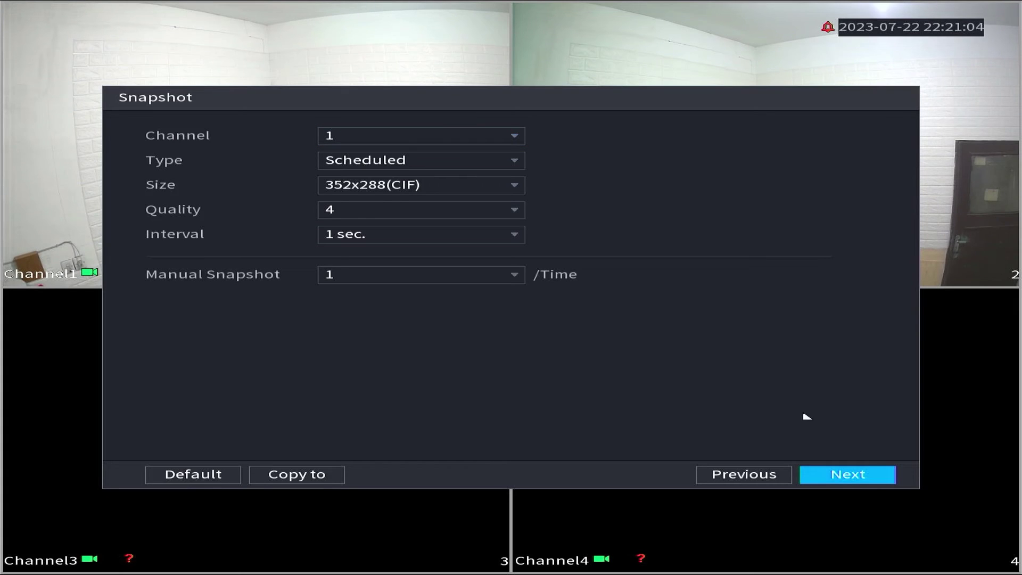
pyautogui.click(862, 475)
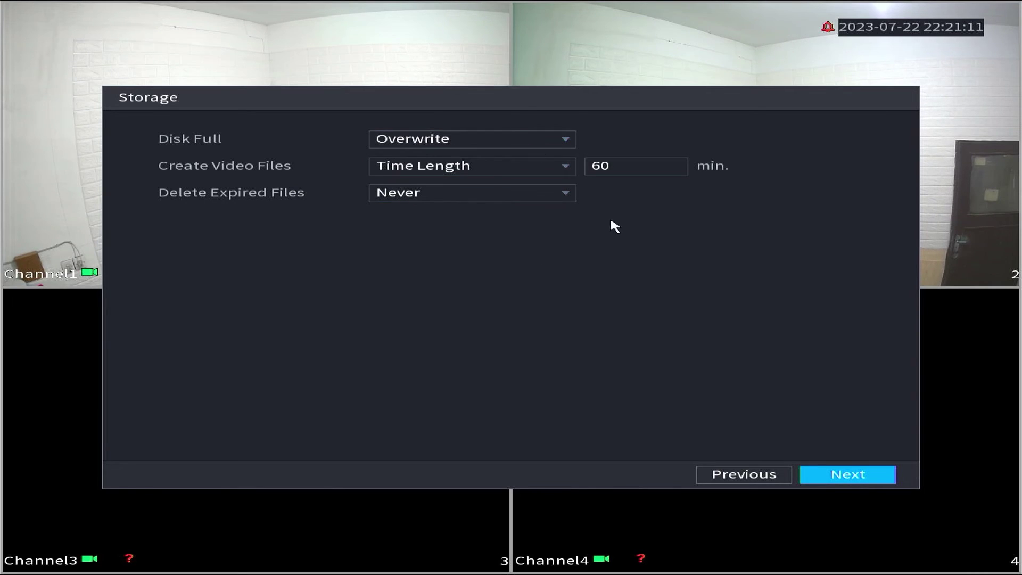
pyautogui.click(850, 475)
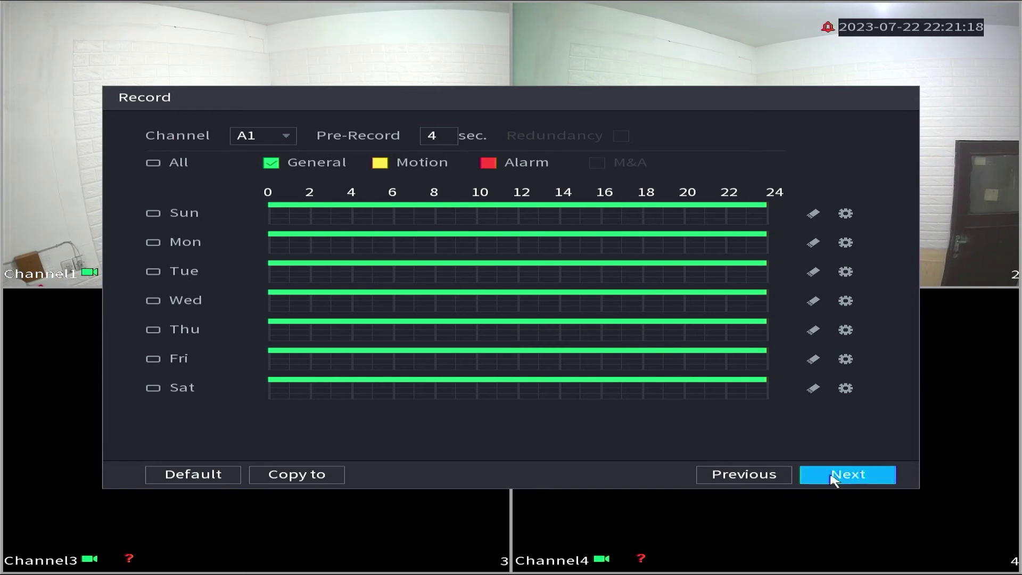
# - Accept the all-day General recording and snapshot schedules to complete the wizard
pyautogui.click(862, 479)
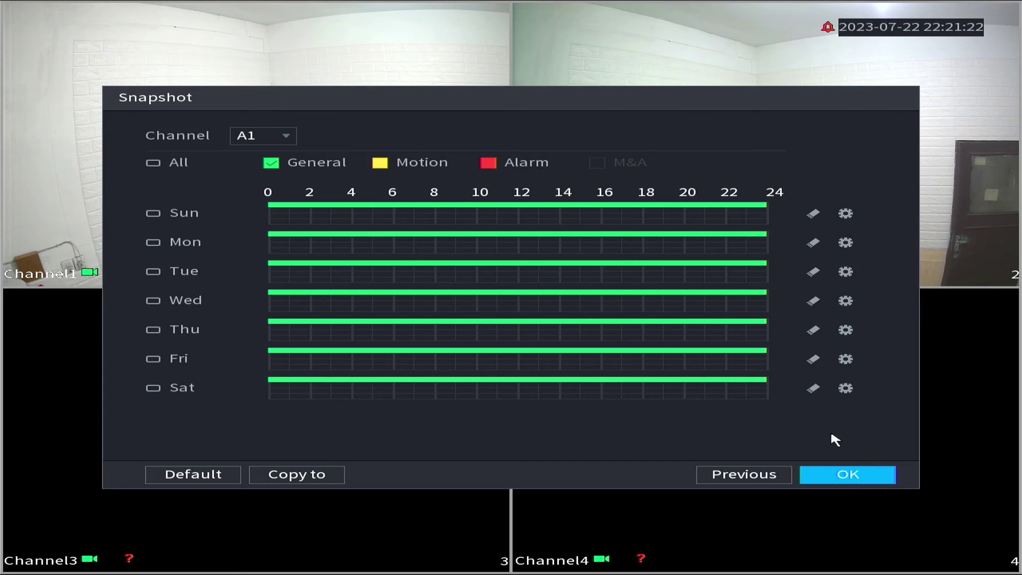
pyautogui.click(858, 481)
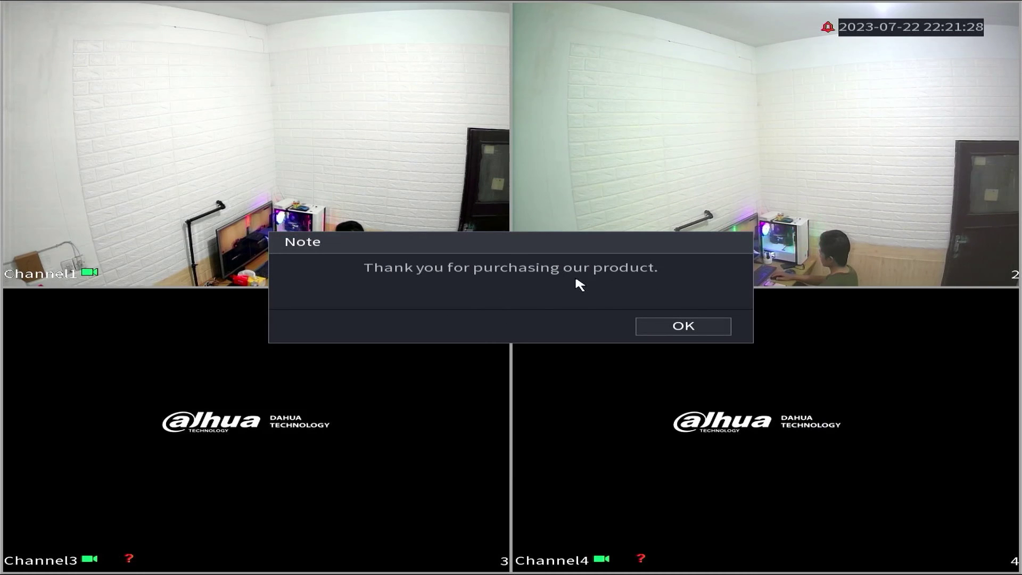
# - Close the thank-you note to reveal the four-channel live view
pyautogui.click(692, 328)
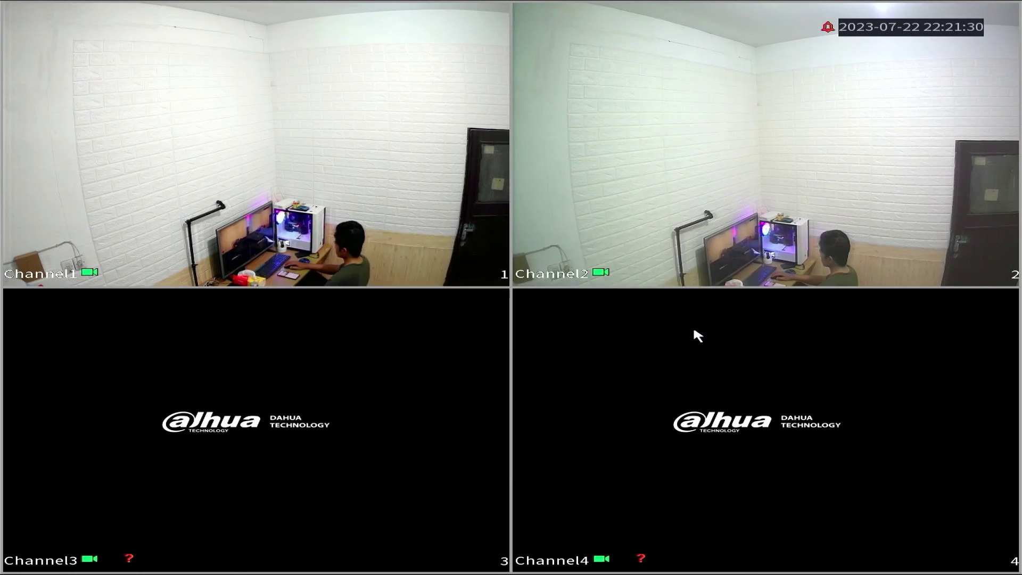